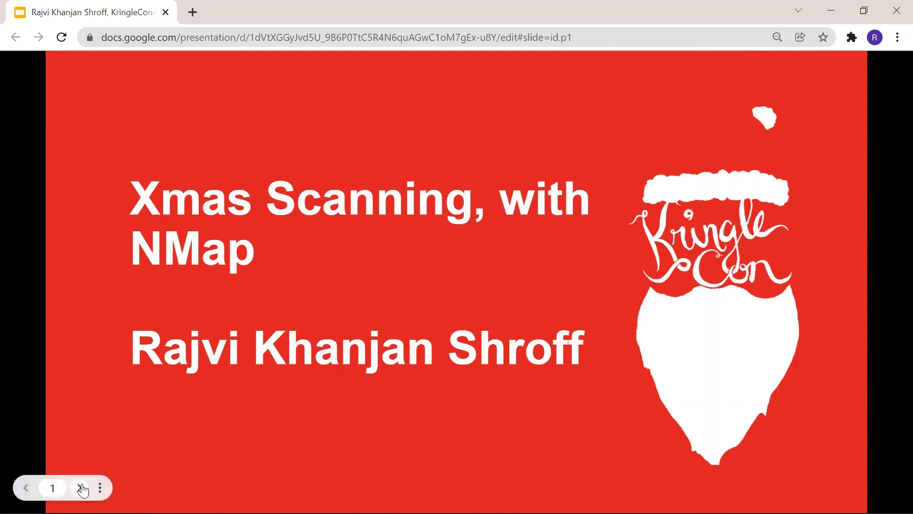
# Advance the presentation to slide 2, the Whoami speaker background slide
pyautogui.click(81, 488)
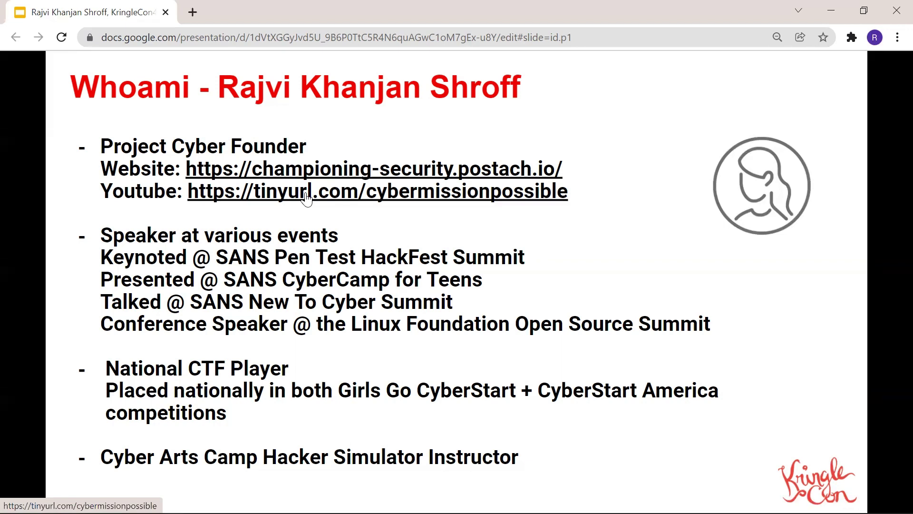
# Advance from Whoami to the Chapters slide listing the talk's sections
pyautogui.click(662, 198)
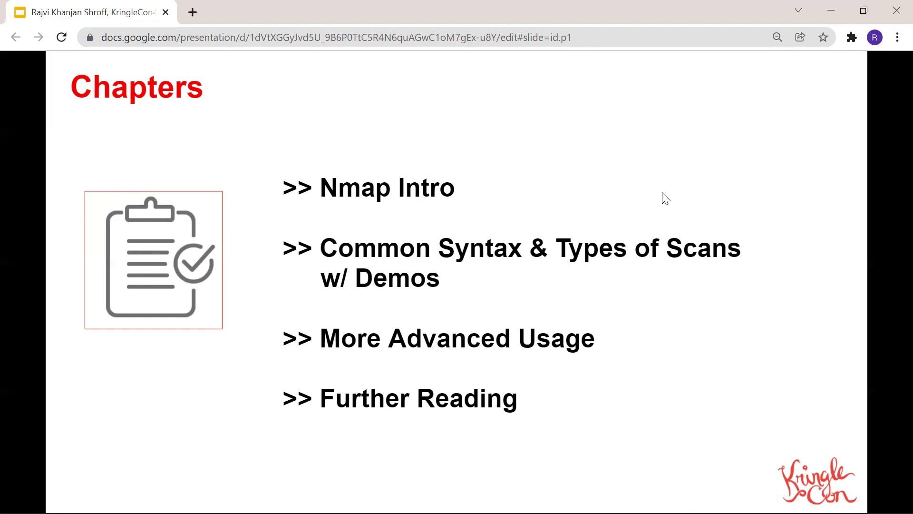
# Step through the Nmap Intro slides to the one on sending packets and analyzing responses
pyautogui.press('Right')
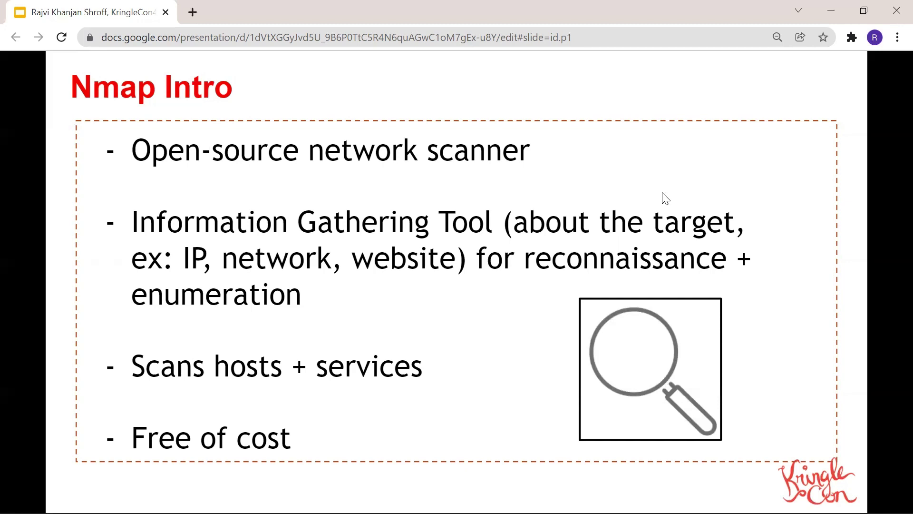
pyautogui.press('Right')
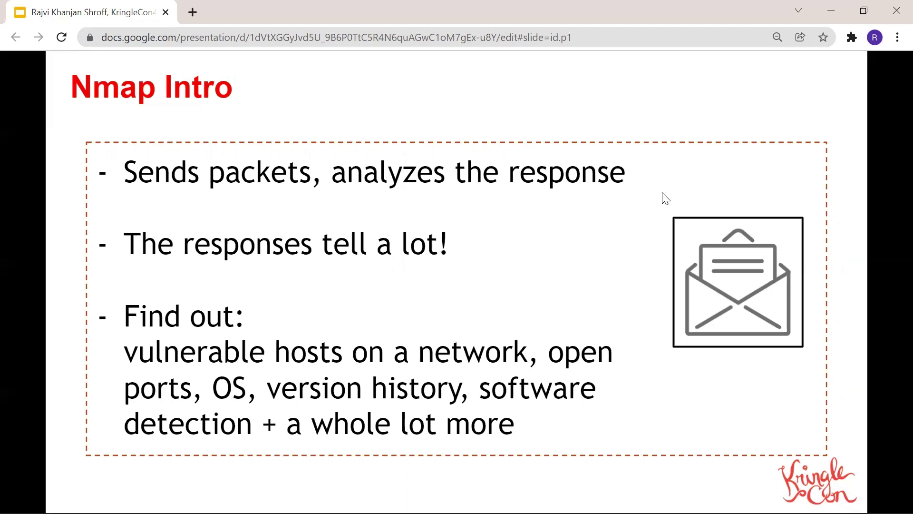
# Advance to the Nmap Intro diagram of a SYN scan on open port 22
pyautogui.press('Right')
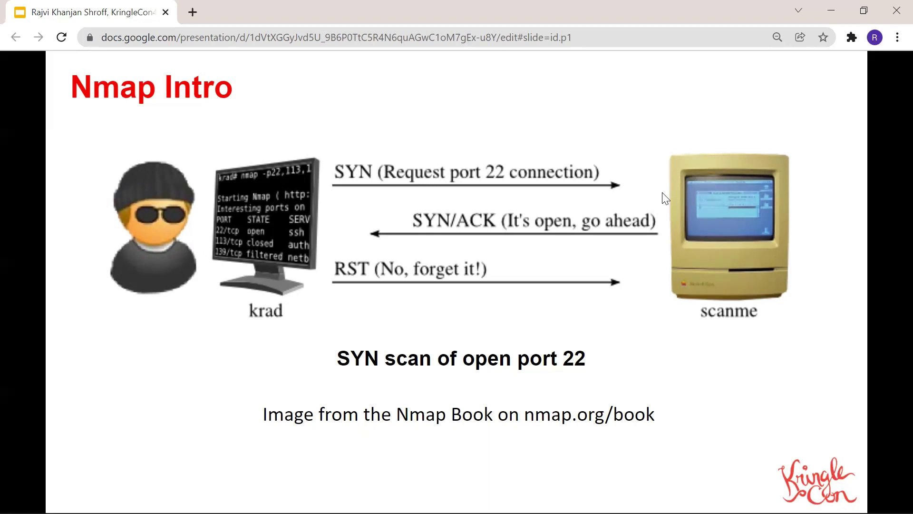
# Advance past the Nmap suite tools slide to the sample scan report showing eleven open ports
pyautogui.press('Right')
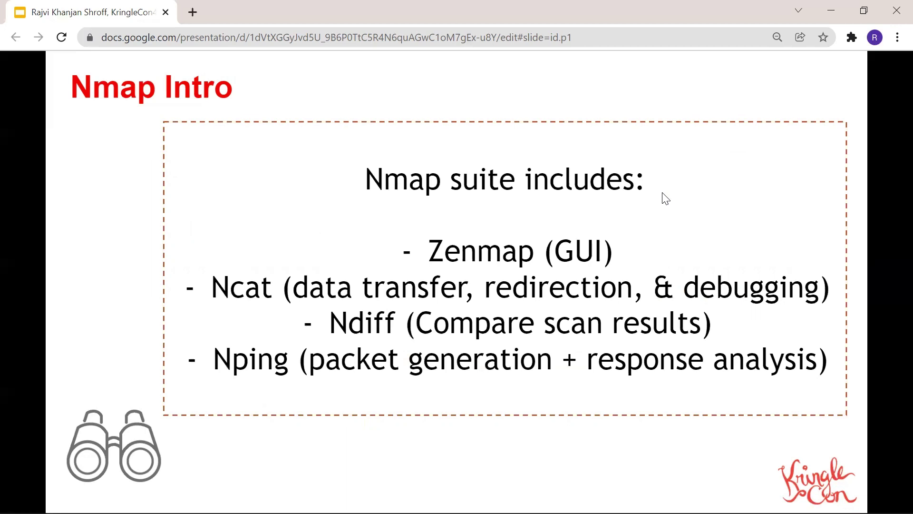
pyautogui.press('Right')
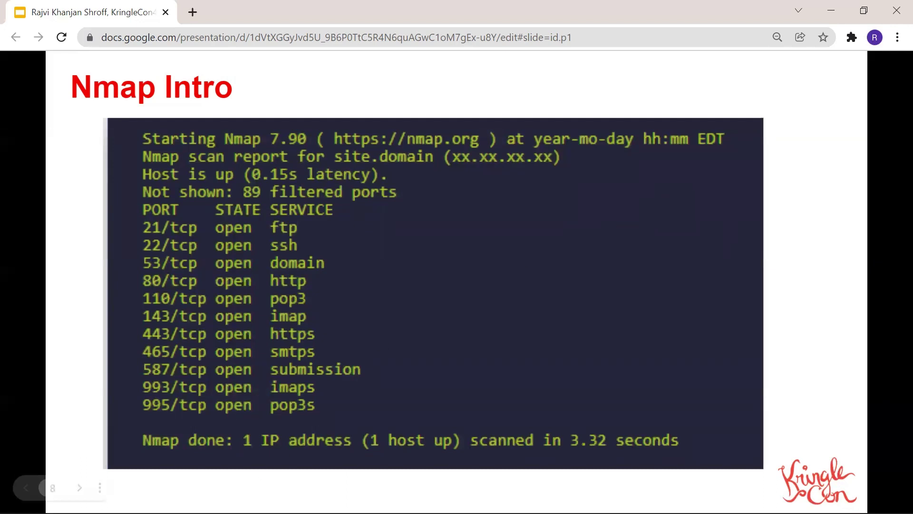
pyautogui.click(99, 488)
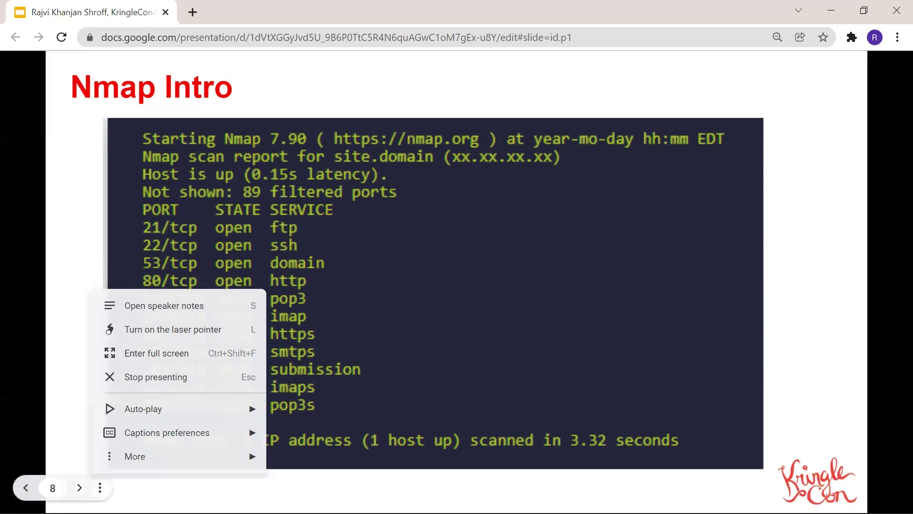
pyautogui.click(167, 332)
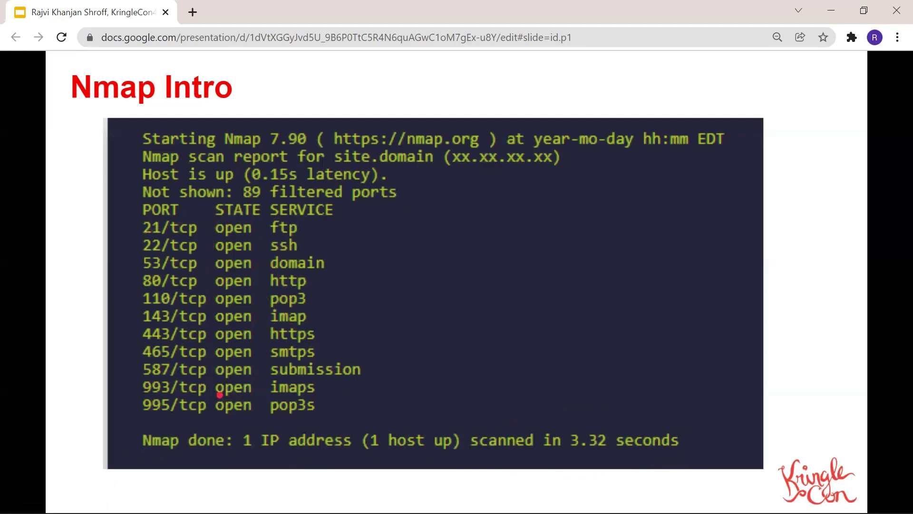
# Advance to the slide listing the six Nmap port states
pyautogui.press('Right')
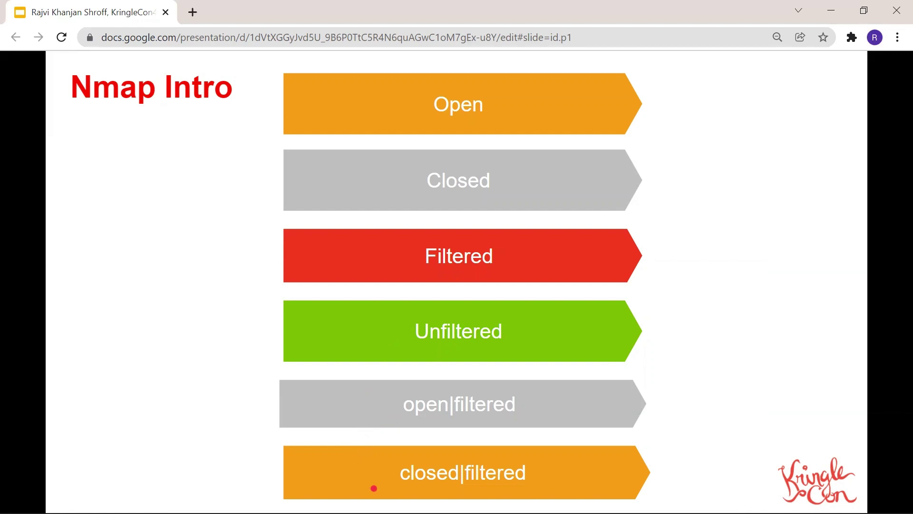
# Advance through Helpful Syntax to the URL, specific-port and open-port command examples
pyautogui.press('Right')
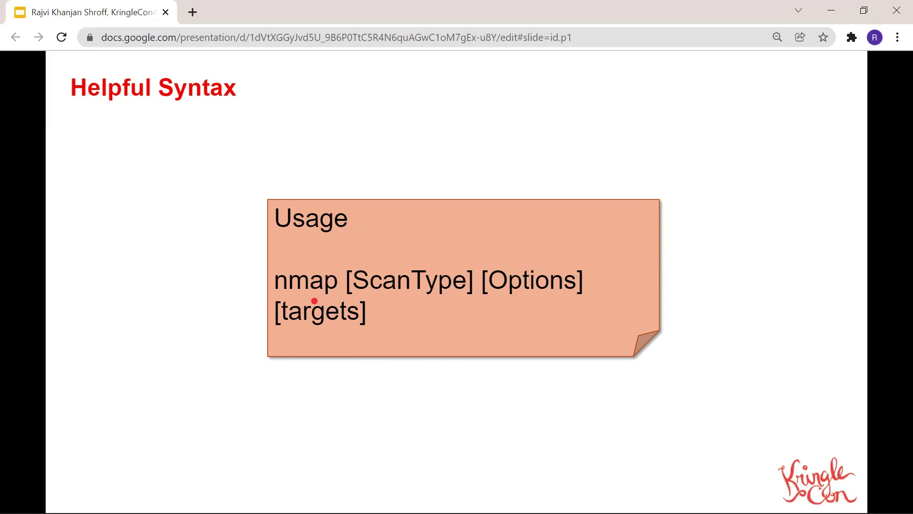
pyautogui.press('Right')
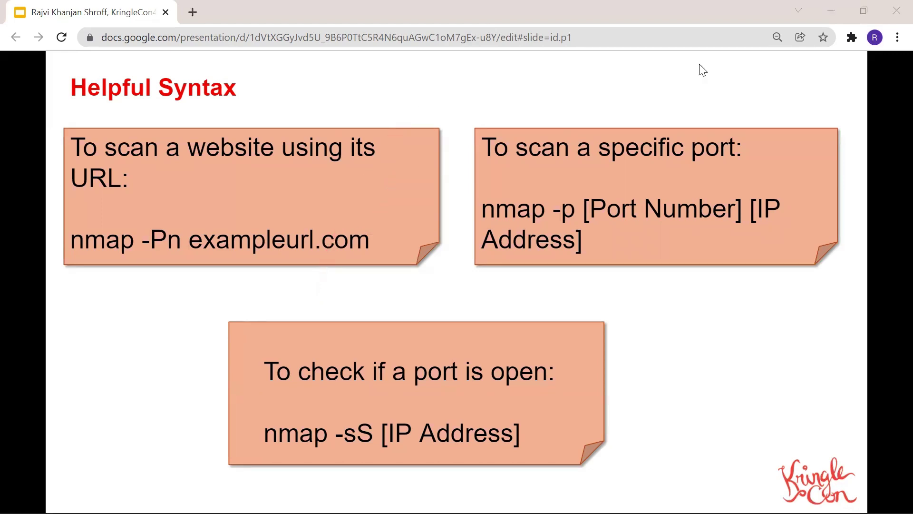
# Advance to the 'Demo Time!' slide and bring the ScanMe Chrome window to the front
pyautogui.press('b')
pyautogui.press('b')
pyautogui.press('l')
pyautogui.click(86, 489)
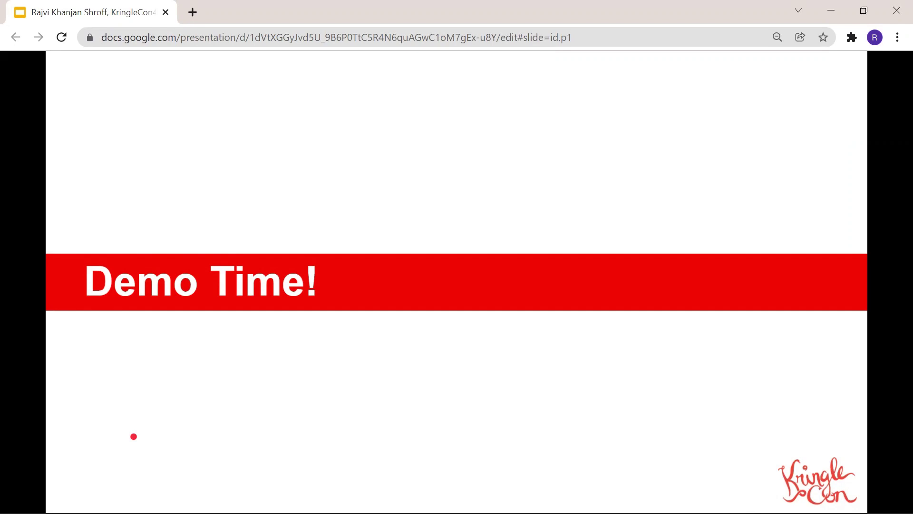
pyautogui.hotkey('alt', 'Tab')
pyautogui.hotkey('alt', 'Tab')
pyautogui.hotkey('alt', 'Tab')
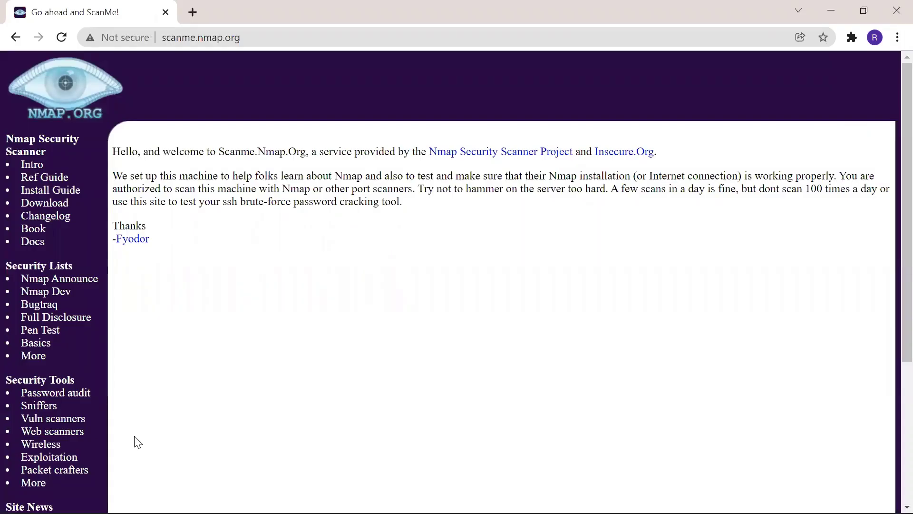
# Switch to Command Prompt, run nmap --help, and maximize the terminal window
pyautogui.hotkey('alt', 'Tab')
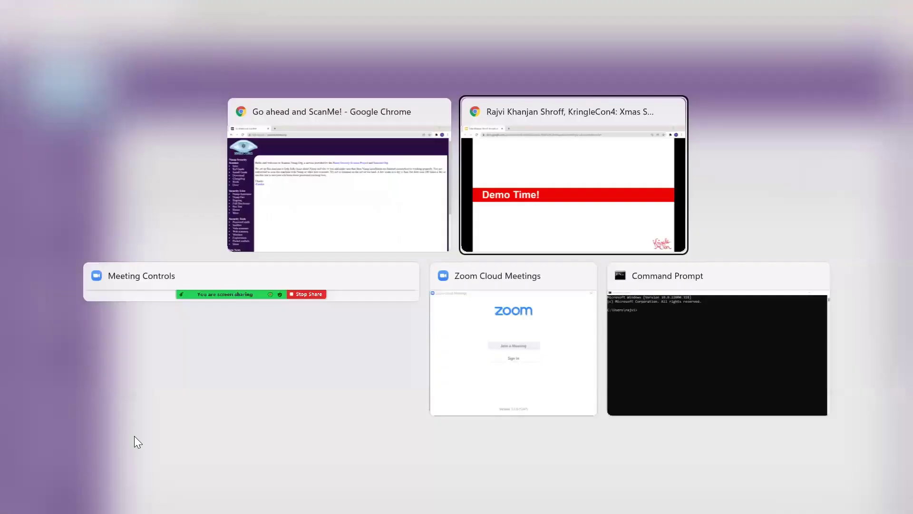
pyautogui.hotkey('alt', 'Tab')
pyautogui.hotkey('alt', 'Tab')
pyautogui.hotkey('alt', 'Tab')
pyautogui.hotkey('alt', 'Tab')
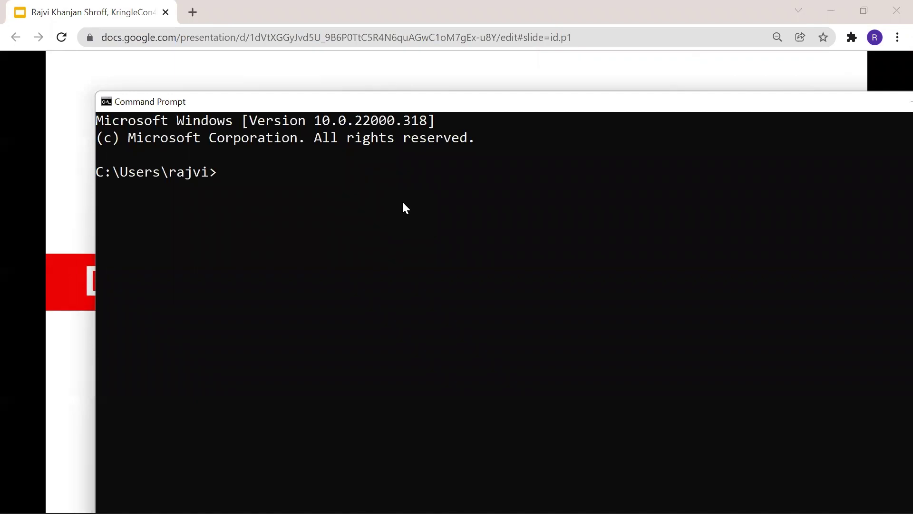
pyautogui.write('nmap --help')
pyautogui.press('Return')
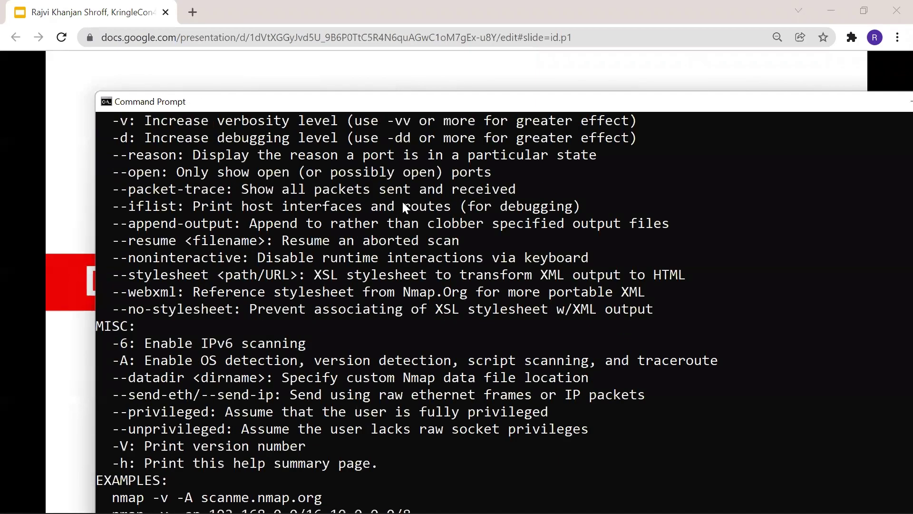
pyautogui.moveTo(798, 102)
pyautogui.mouseDown()
pyautogui.moveTo(740, 95)
pyautogui.moveTo(798, 83)
pyautogui.mouseUp()
pyautogui.doubleClick(797, 83)
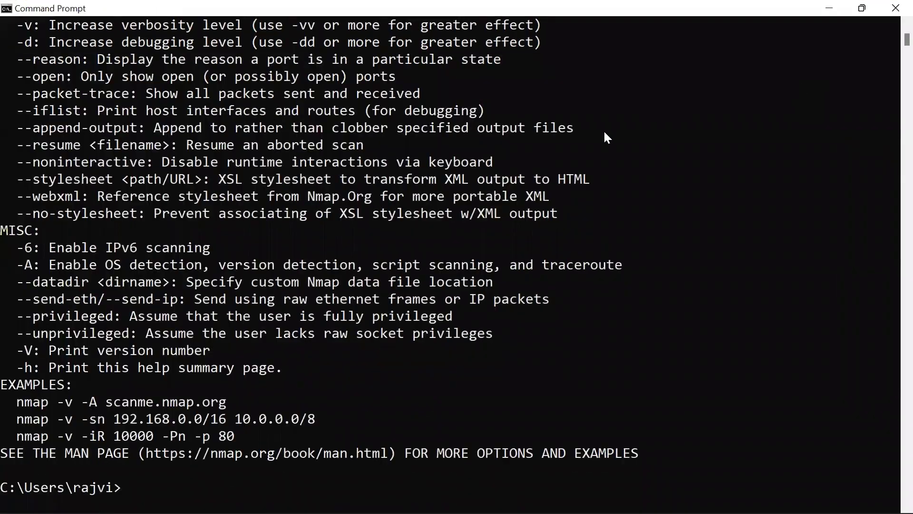
pyautogui.scroll(2, 569, 164)
pyautogui.scroll(4, 568, 164)
pyautogui.scroll(5, 569, 164)
pyautogui.scroll(5, 569, 164)
pyautogui.scroll(5, 569, 164)
pyautogui.scroll(6, 568, 164)
pyautogui.scroll(2, 568, 165)
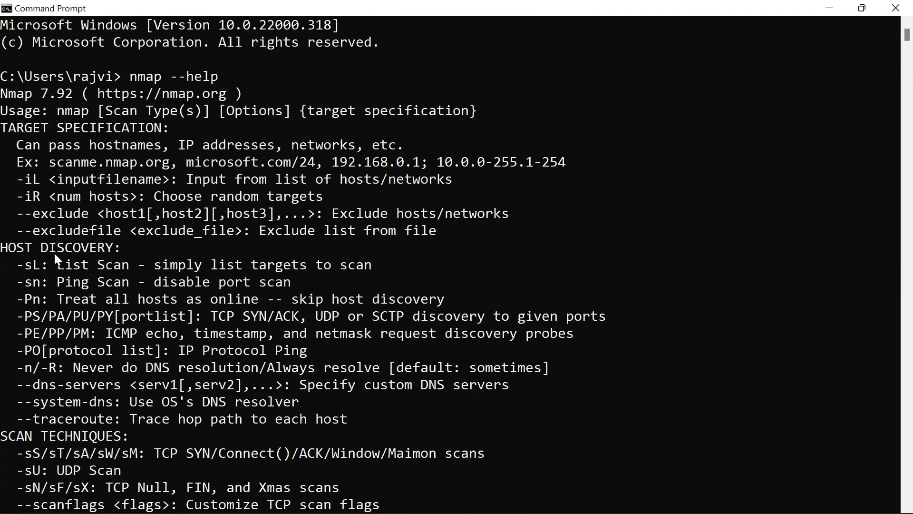
pyautogui.scroll(-1, 97, 256)
pyautogui.scroll(-2, 97, 256)
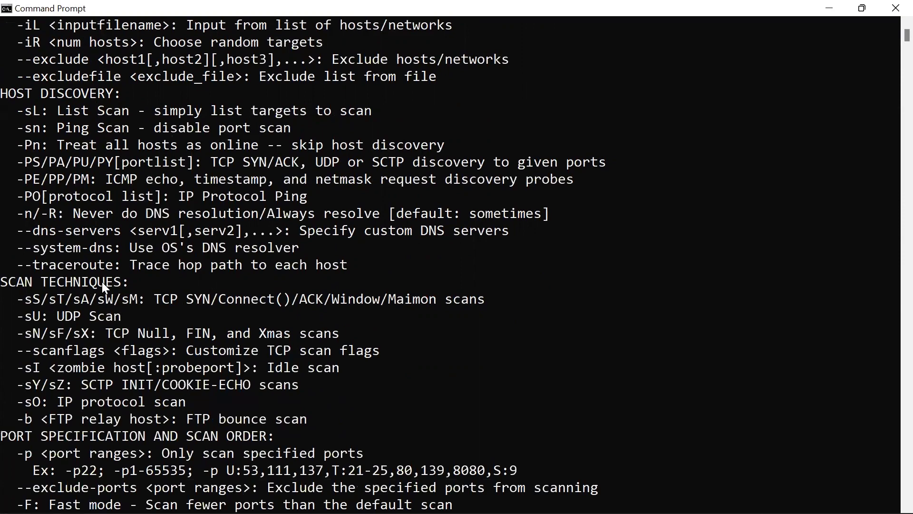
pyautogui.scroll(-2, 88, 460)
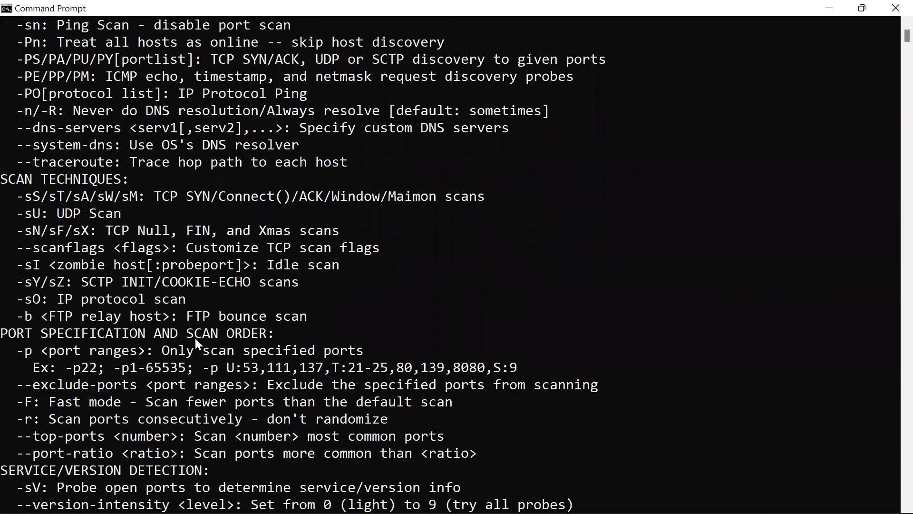
pyautogui.scroll(-2, 246, 318)
pyautogui.scroll(-1, 246, 318)
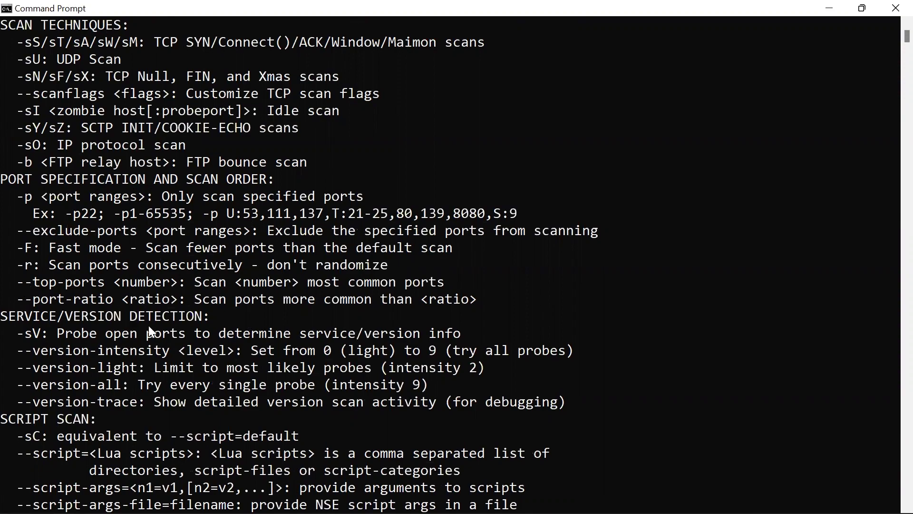
pyautogui.scroll(-3, 157, 304)
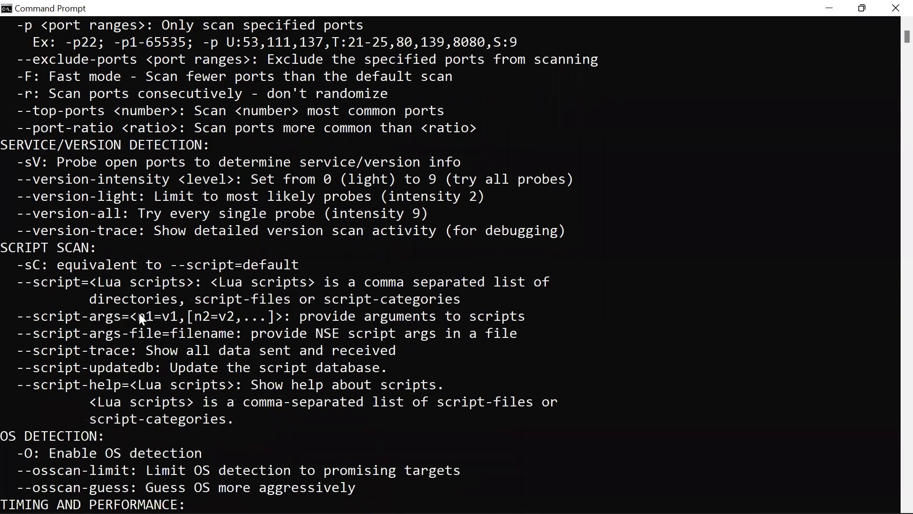
pyautogui.scroll(-1, 139, 314)
pyautogui.scroll(-3, 96, 251)
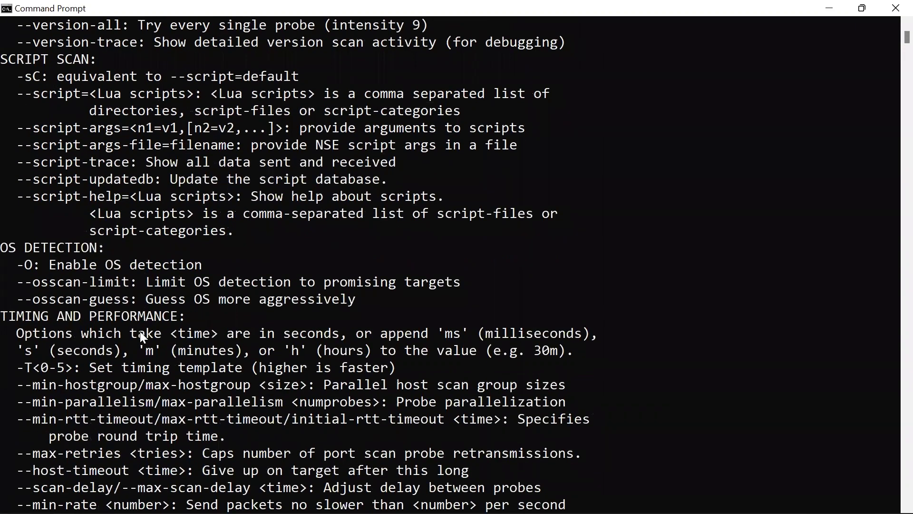
pyautogui.scroll(-4, 140, 331)
pyautogui.scroll(-3, 140, 331)
pyautogui.scroll(-8, 78, 314)
pyautogui.scroll(-2, 78, 315)
pyautogui.scroll(-1, 78, 315)
pyautogui.scroll(-1, 77, 315)
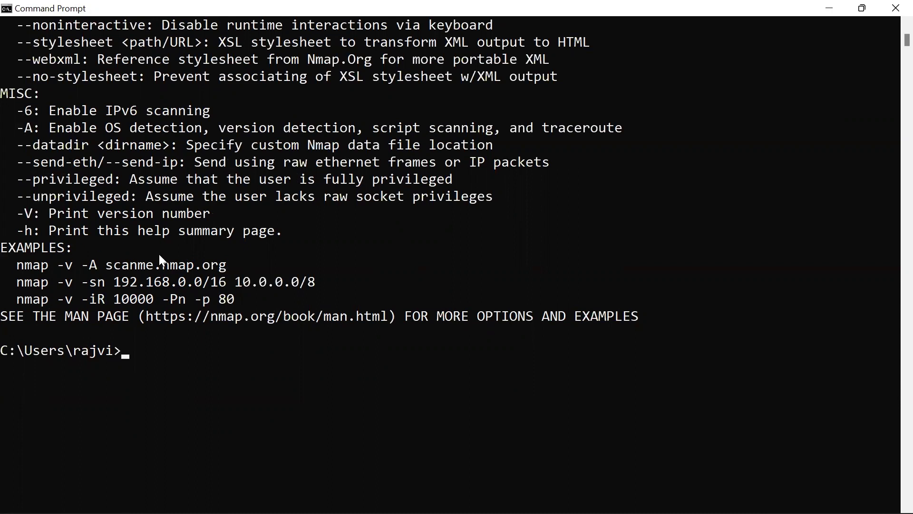
pyautogui.write('nmap -')
pyautogui.write('sS ')
pyautogui.write('scanme.nmap.op')
# Correct the mistyped host name and run nmap -sS scanme.nmap.org
pyautogui.press('BackSpace')
pyautogui.write('rg')
pyautogui.press('Return')
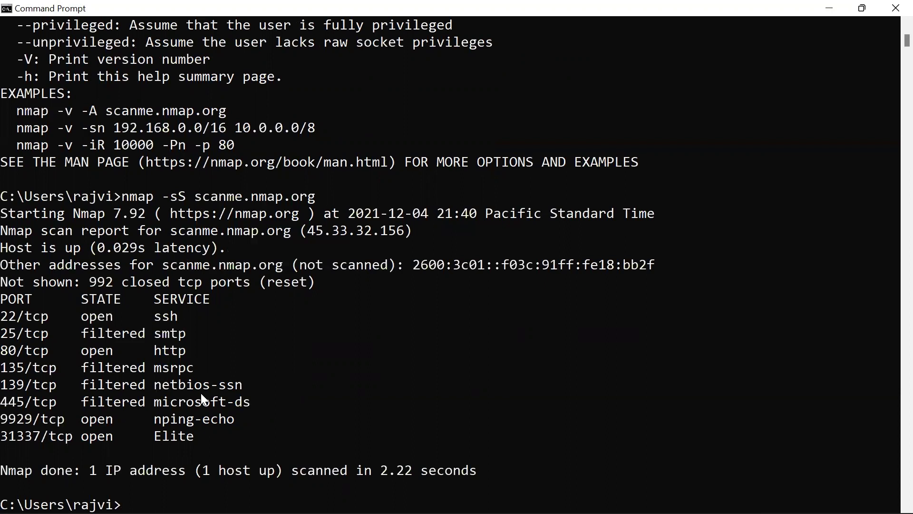
# Recall and rerun the nmap SYN scan of scanme.nmap.org, showing progress stats
pyautogui.press('Up')
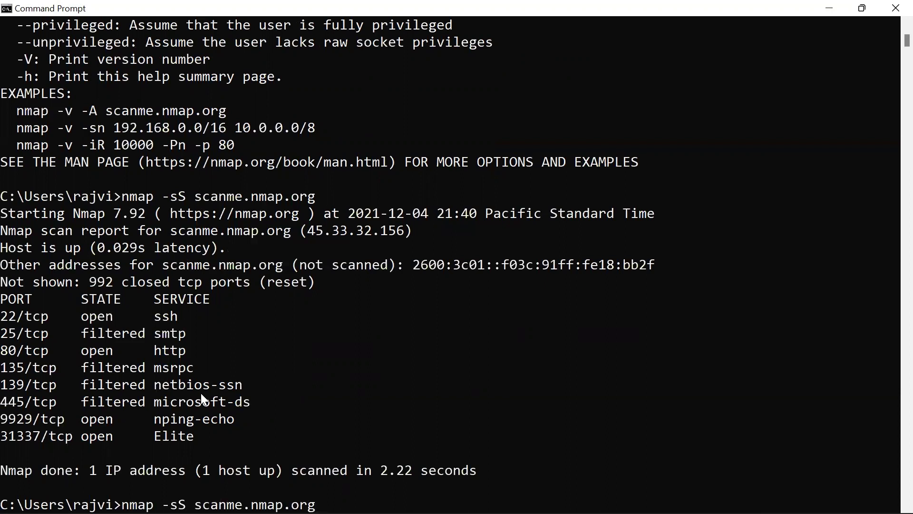
pyautogui.press('Return')
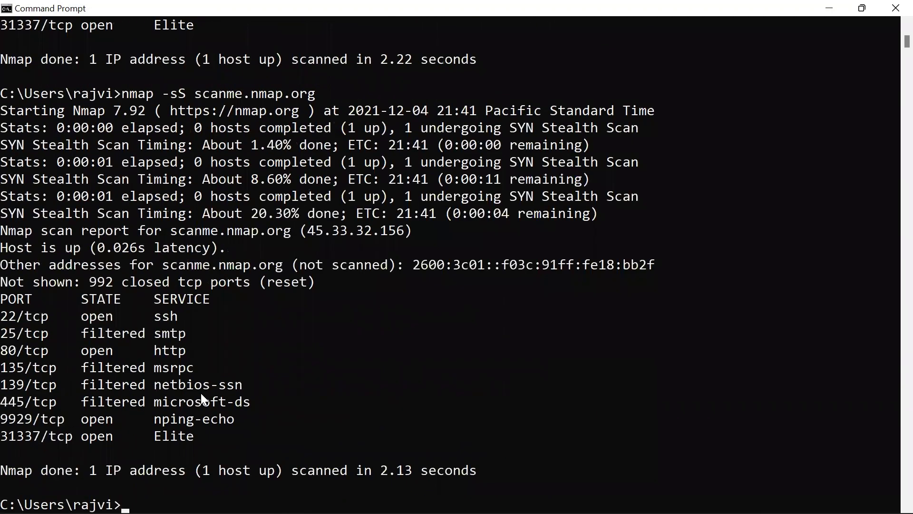
pyautogui.click(6, 127)
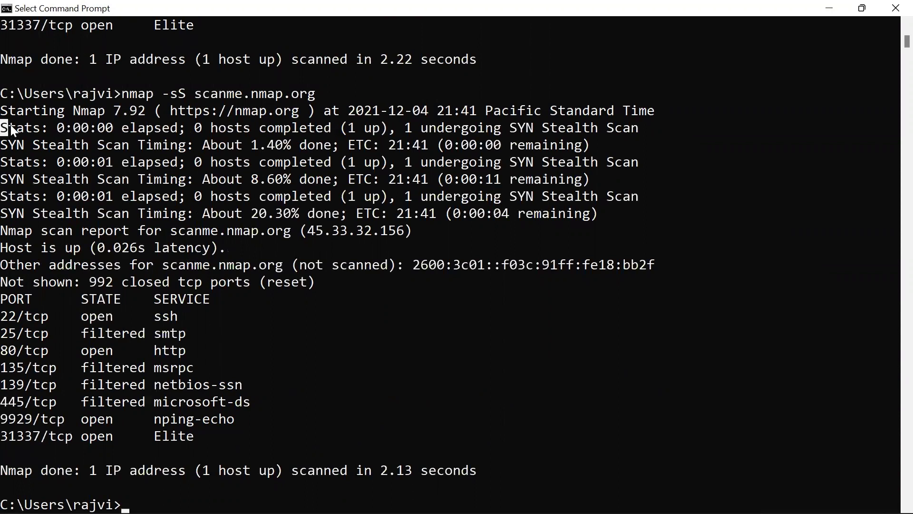
pyautogui.moveTo(138, 128); pyautogui.dragTo(170, 133)
pyautogui.click(171, 134)
pyautogui.doubleClick(280, 126)
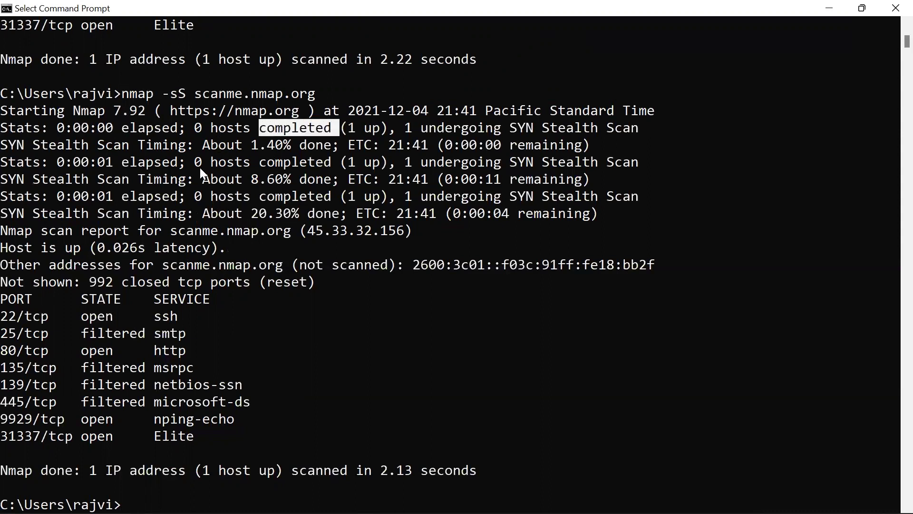
pyautogui.click(100, 179)
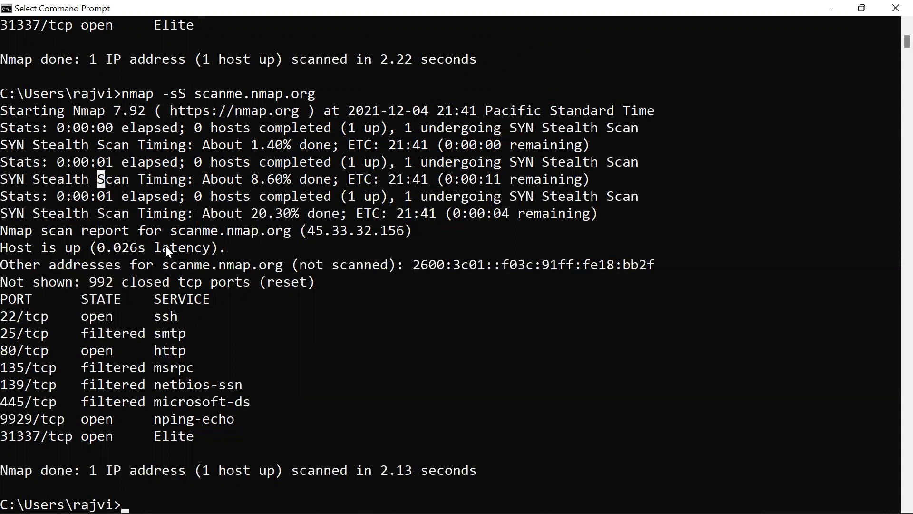
pyautogui.moveTo(247, 141); pyautogui.dragTo(291, 142)
pyautogui.moveTo(251, 175); pyautogui.dragTo(297, 181)
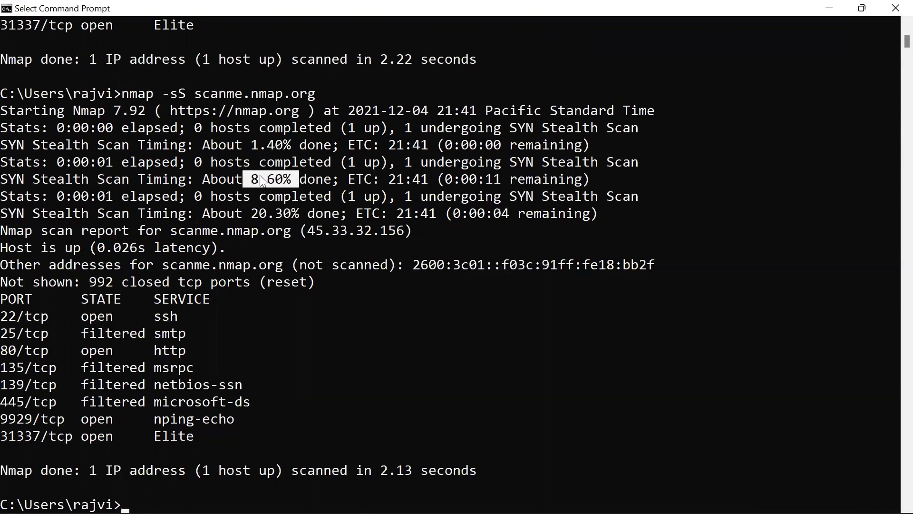
pyautogui.moveTo(240, 213); pyautogui.dragTo(265, 214)
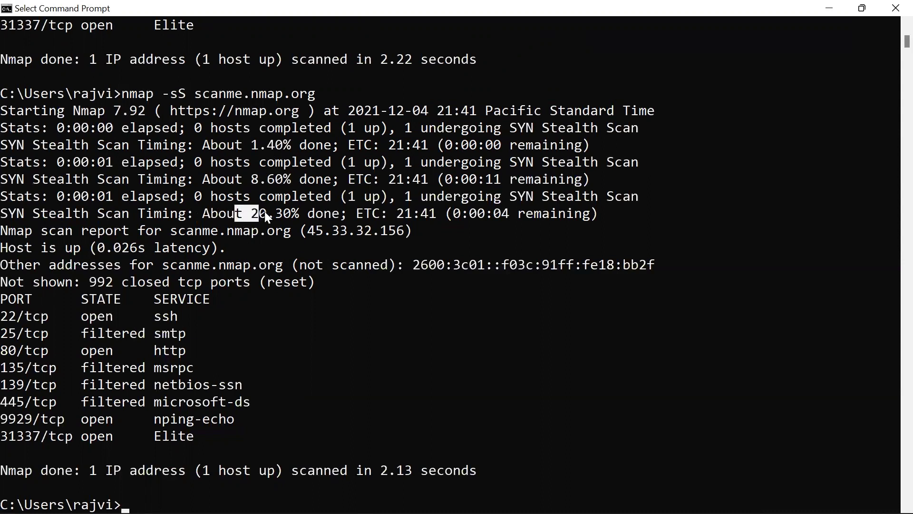
pyautogui.click(295, 212)
# Rerun the scan as 'nmap -sS -vv scanme.nmap.org' for double verbosity
pyautogui.press('Up')
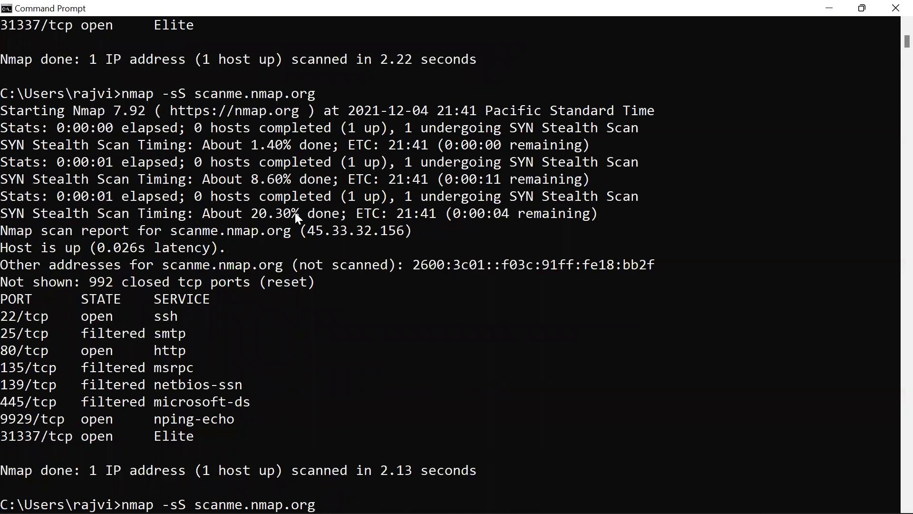
pyautogui.press('Left')
pyautogui.press('Left')
pyautogui.press('Left')
pyautogui.press('Left')
pyautogui.press('Left')
pyautogui.write('-v')
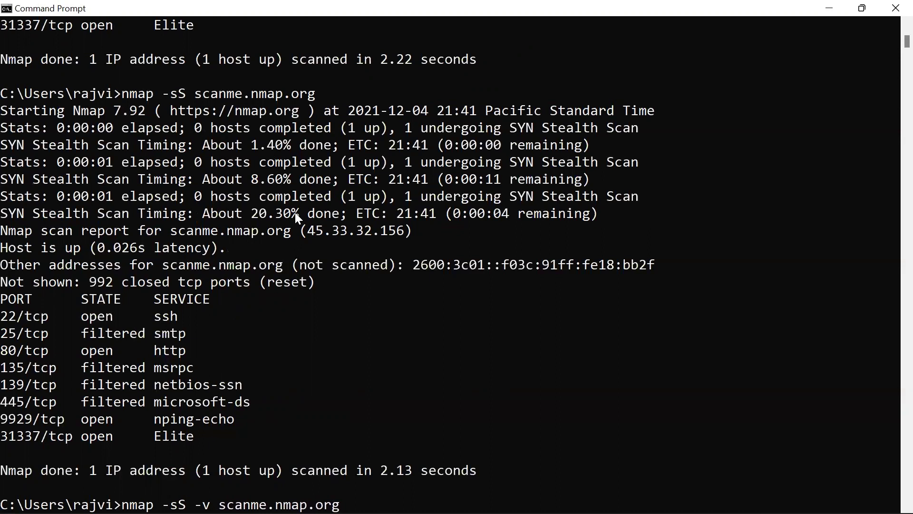
pyautogui.write('v')
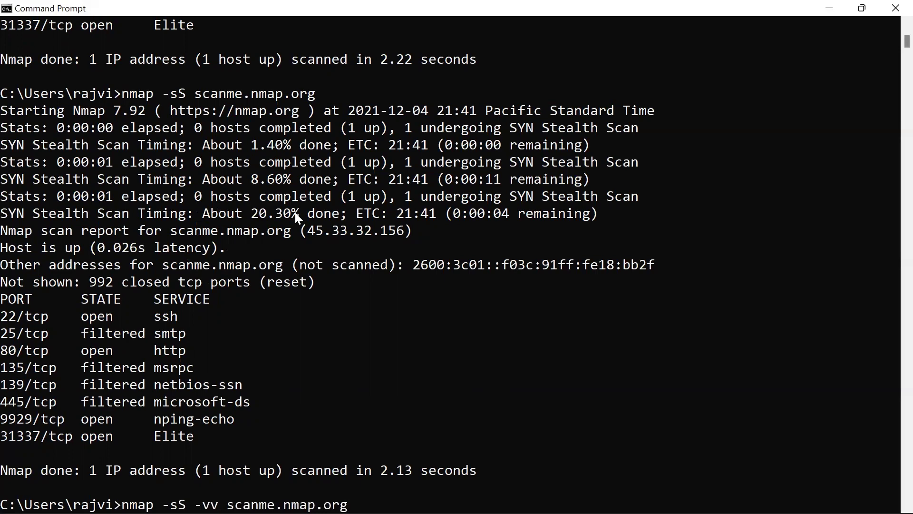
pyautogui.press('Return')
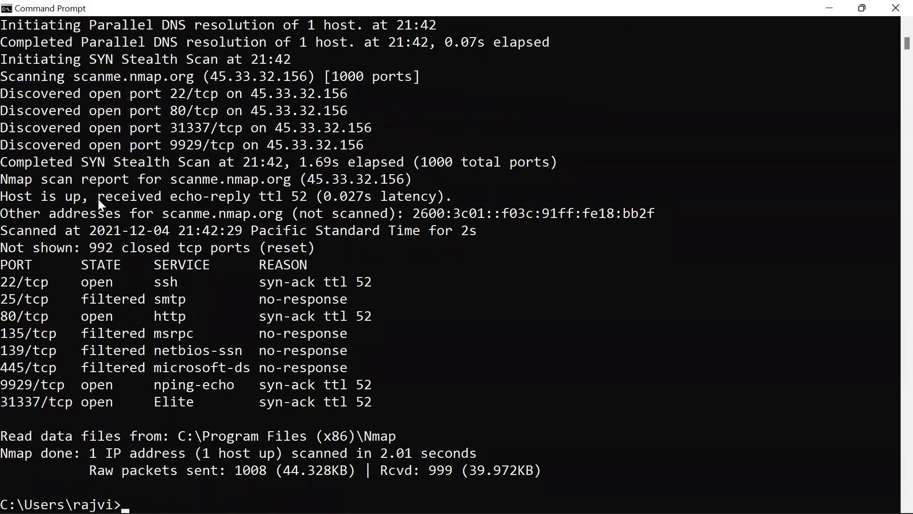
pyautogui.scroll(2, 72, 170)
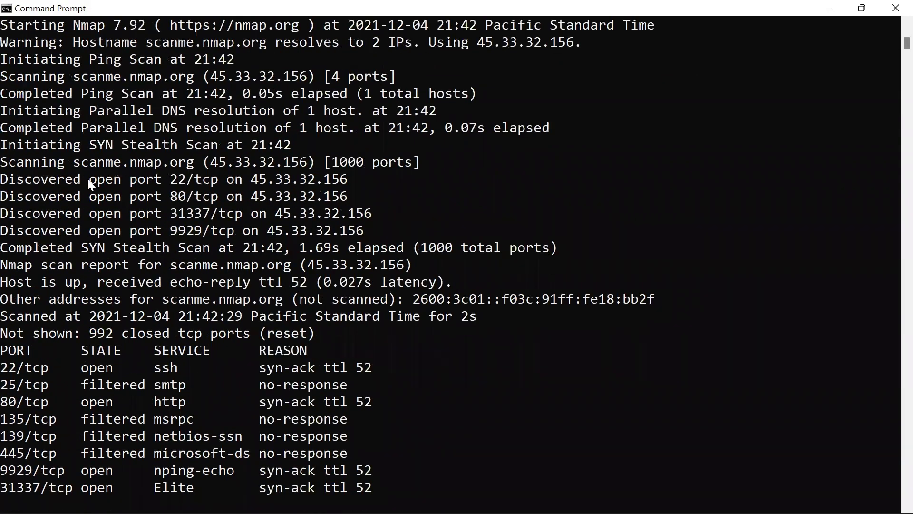
pyautogui.moveTo(174, 178); pyautogui.dragTo(348, 185)
pyautogui.click(171, 236)
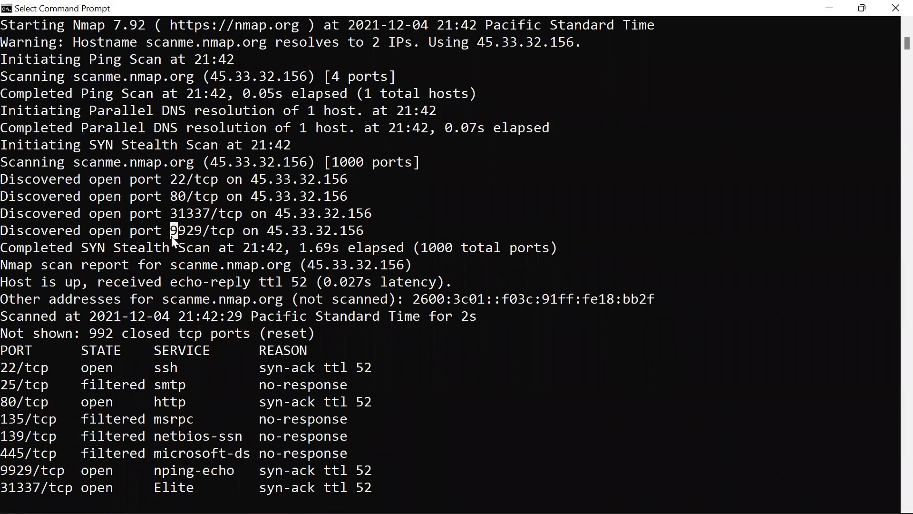
pyautogui.scroll(2, 172, 236)
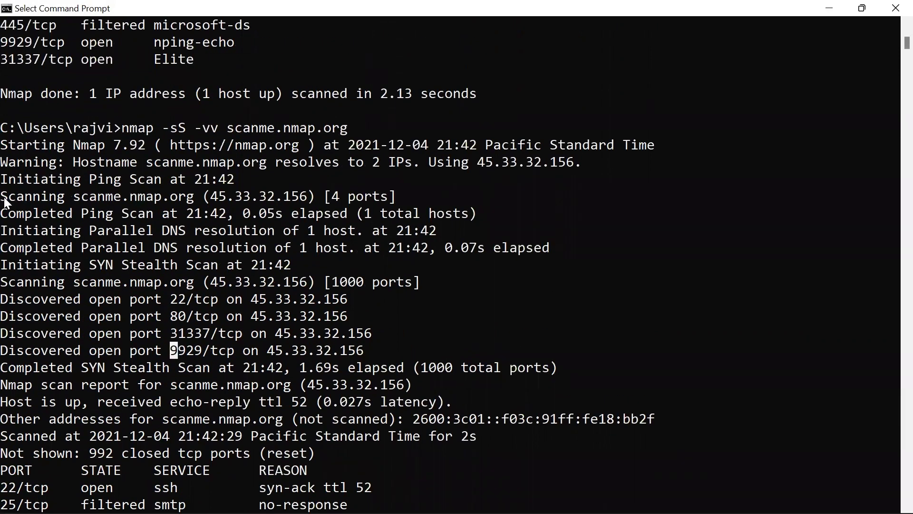
pyautogui.moveTo(3, 198); pyautogui.dragTo(338, 416)
pyautogui.rightClick(339, 416)
pyautogui.scroll(4, 339, 417)
pyautogui.scroll(7, 338, 416)
pyautogui.scroll(5, 338, 415)
pyautogui.scroll(1, 214, 286)
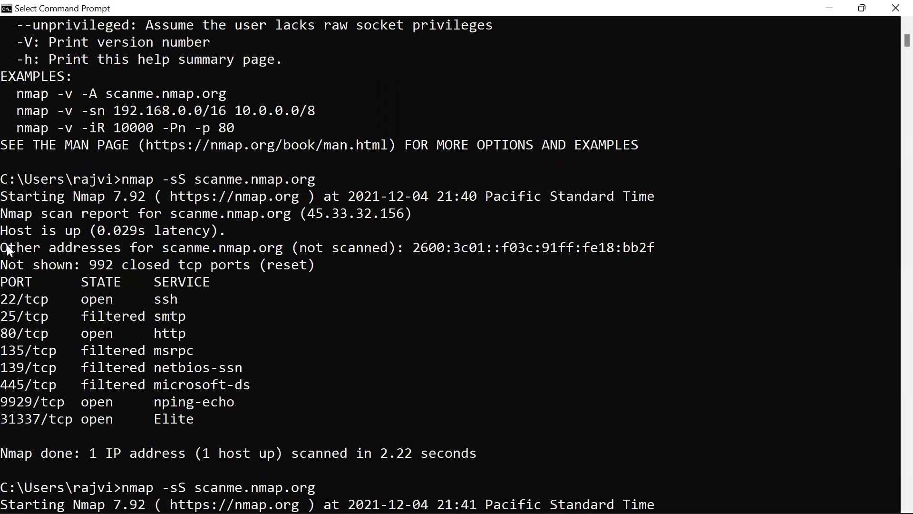
pyautogui.moveTo(2, 179)
pyautogui.mouseDown()
pyautogui.moveTo(177, 362)
pyautogui.moveTo(240, 452)
pyautogui.mouseUp()
pyautogui.click(201, 417)
pyautogui.scroll(-6, 201, 416)
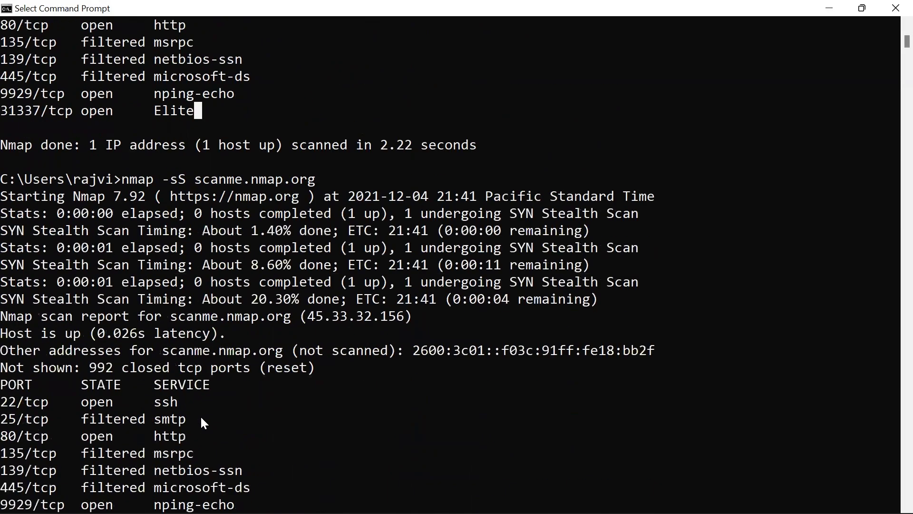
pyautogui.scroll(-10, 200, 416)
pyautogui.scroll(-5, 201, 417)
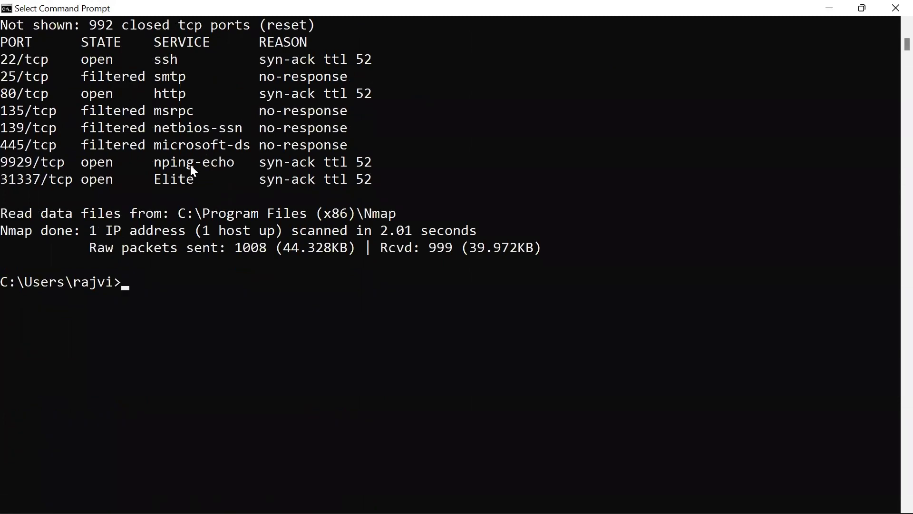
pyautogui.scroll(4, 191, 165)
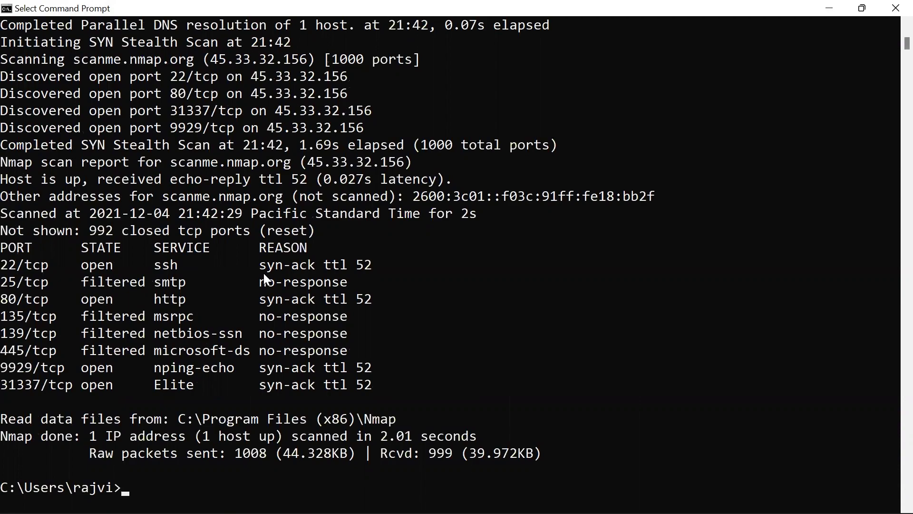
# Switch back to Chrome and advance past Demo Time to the Connect Scan slide
pyautogui.hotkey('alt', 'Tab')
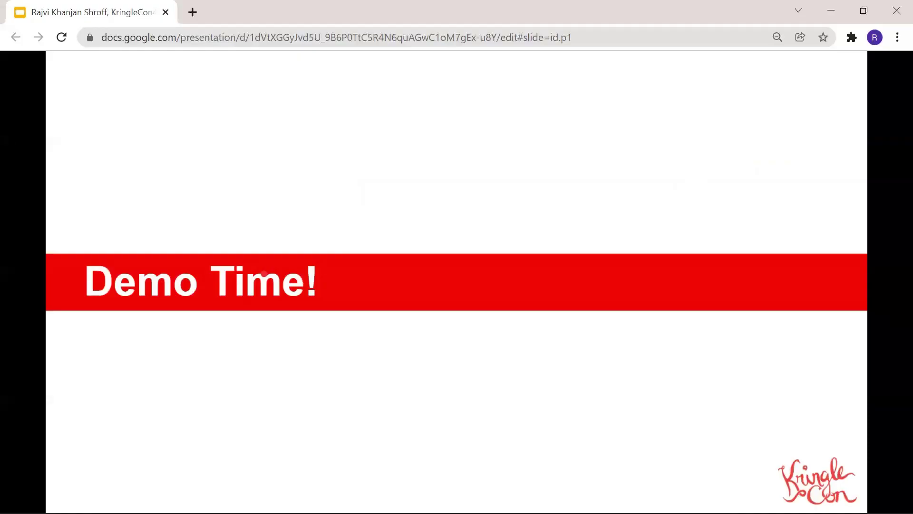
pyautogui.press('Right')
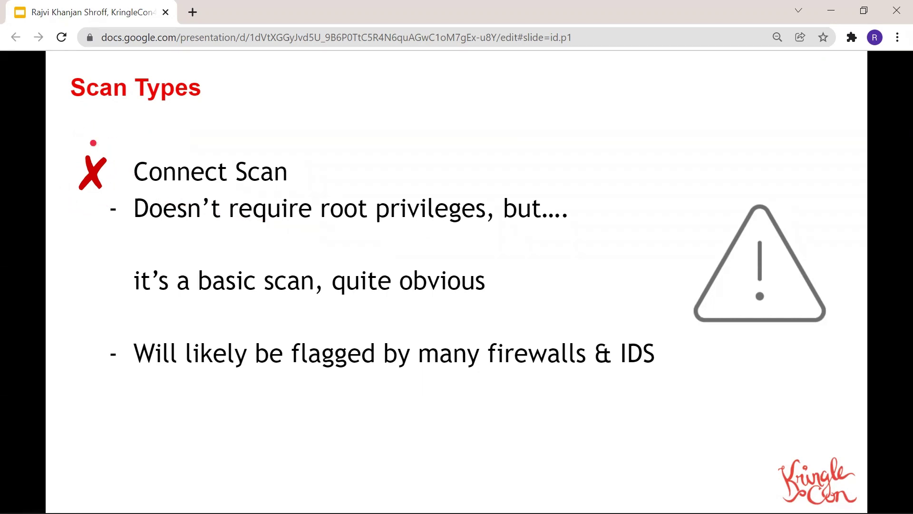
# Advance two slides, from the SYN scan diagram to Syn/Half-Open Scan
pyautogui.press('Right')
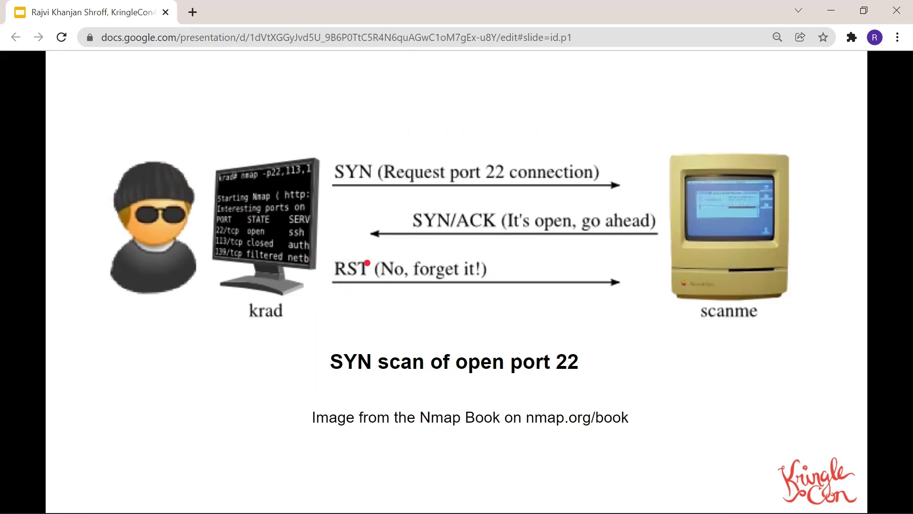
pyautogui.press('Right')
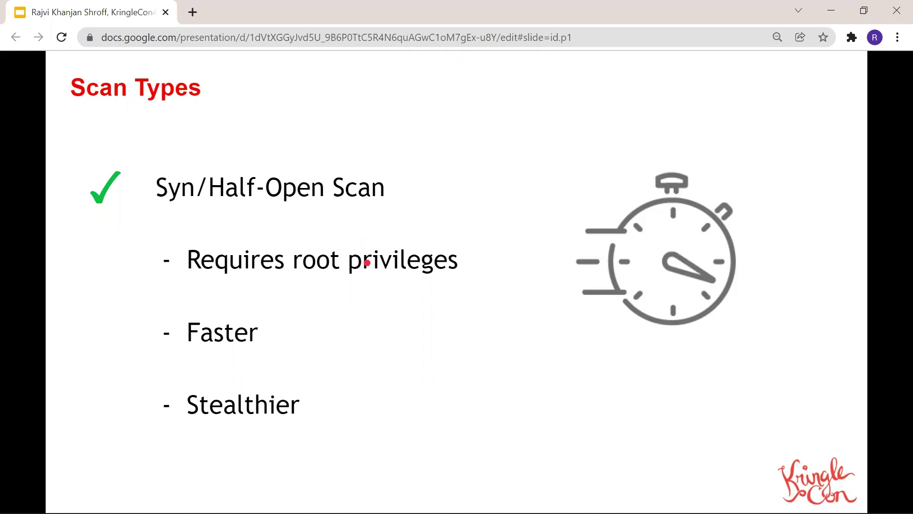
# Advance one slide to the Xmas scans slide with FIN, PSH and URG flags set
pyautogui.press('Right')
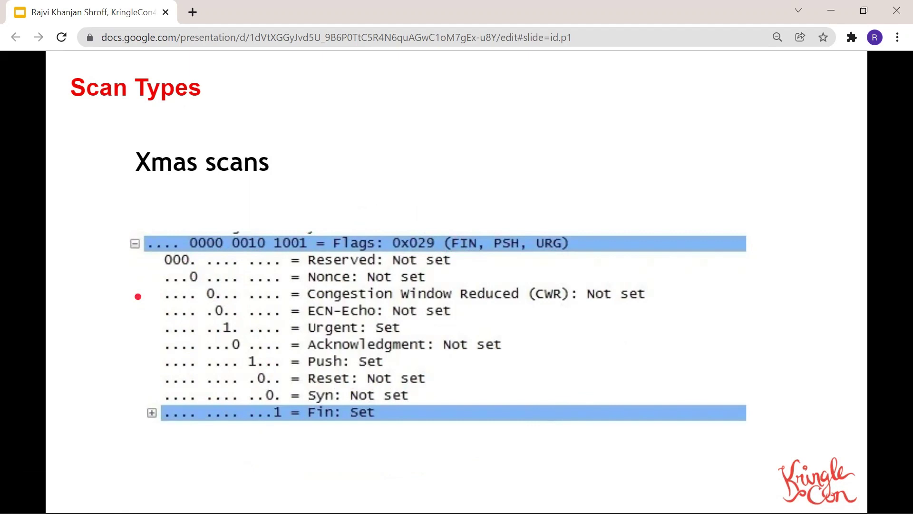
# Advance two slides, past Nmap Scripting Engine, to Further Reading (nmap.org/book/man.html)
pyautogui.press('Right')
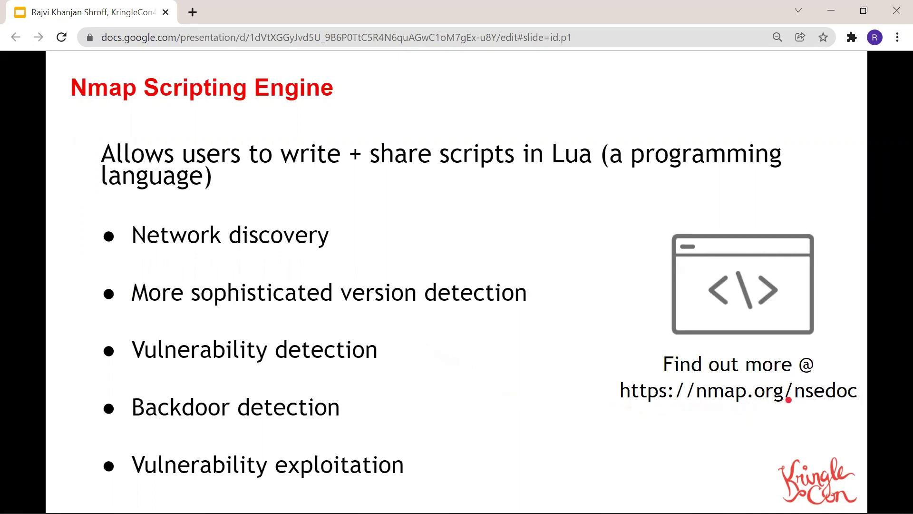
pyautogui.press('Right')
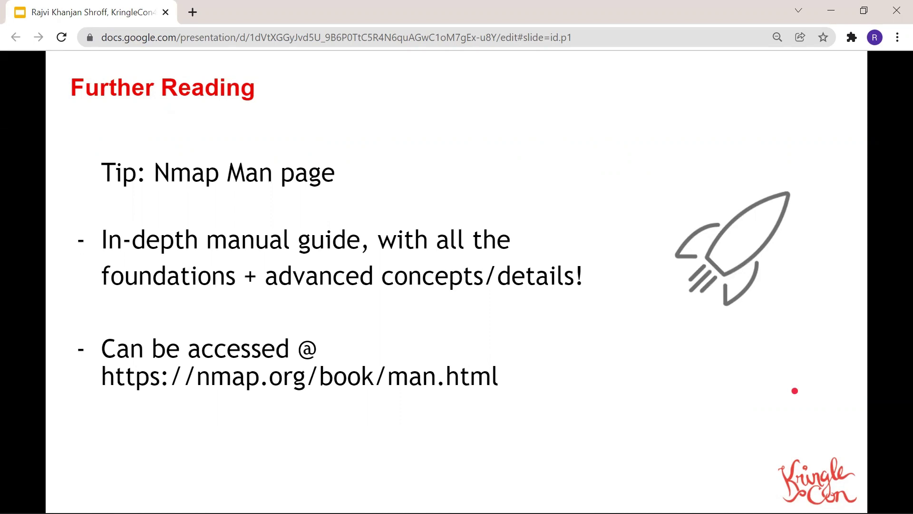
# Advance to the final 'Happy Hacking!' slide with the speaker's contact details
pyautogui.press('Right')
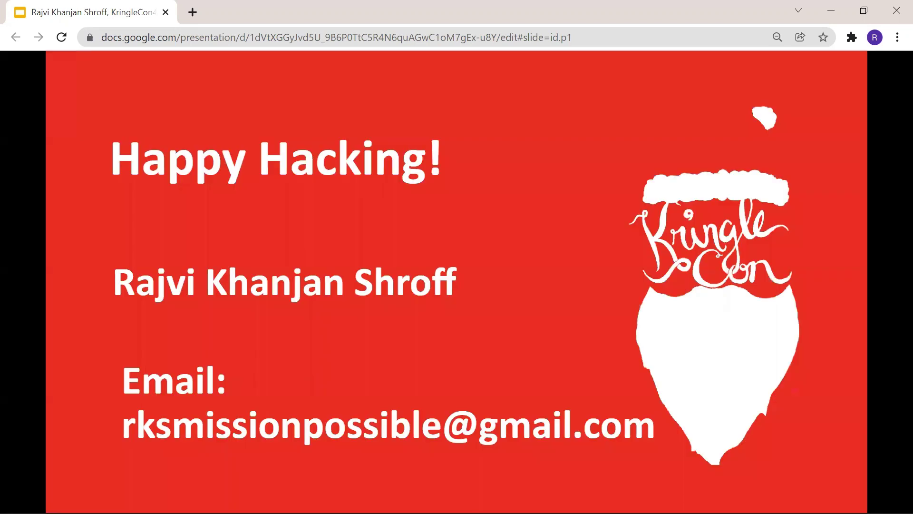